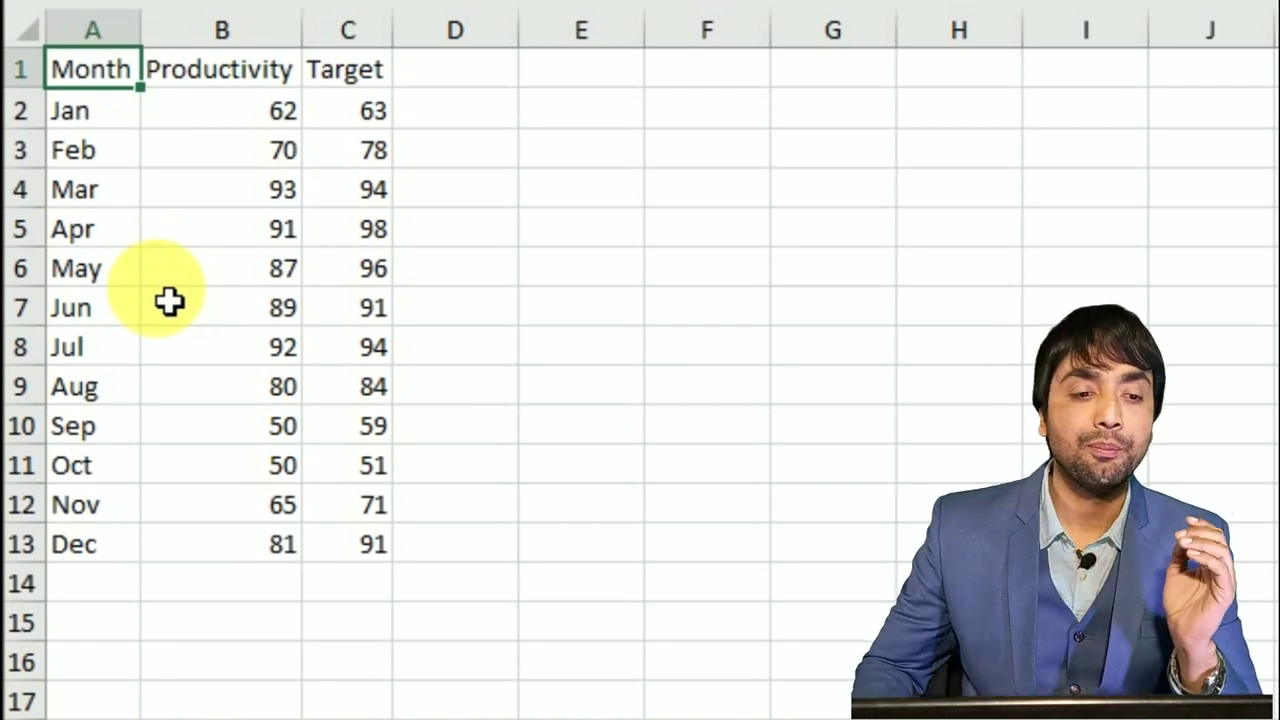
- Insert a clustered column chart of the Jan–Dec Productivity and Target data and move it beside the table
{"action": "left_click", "coordinate": [244, 232]}
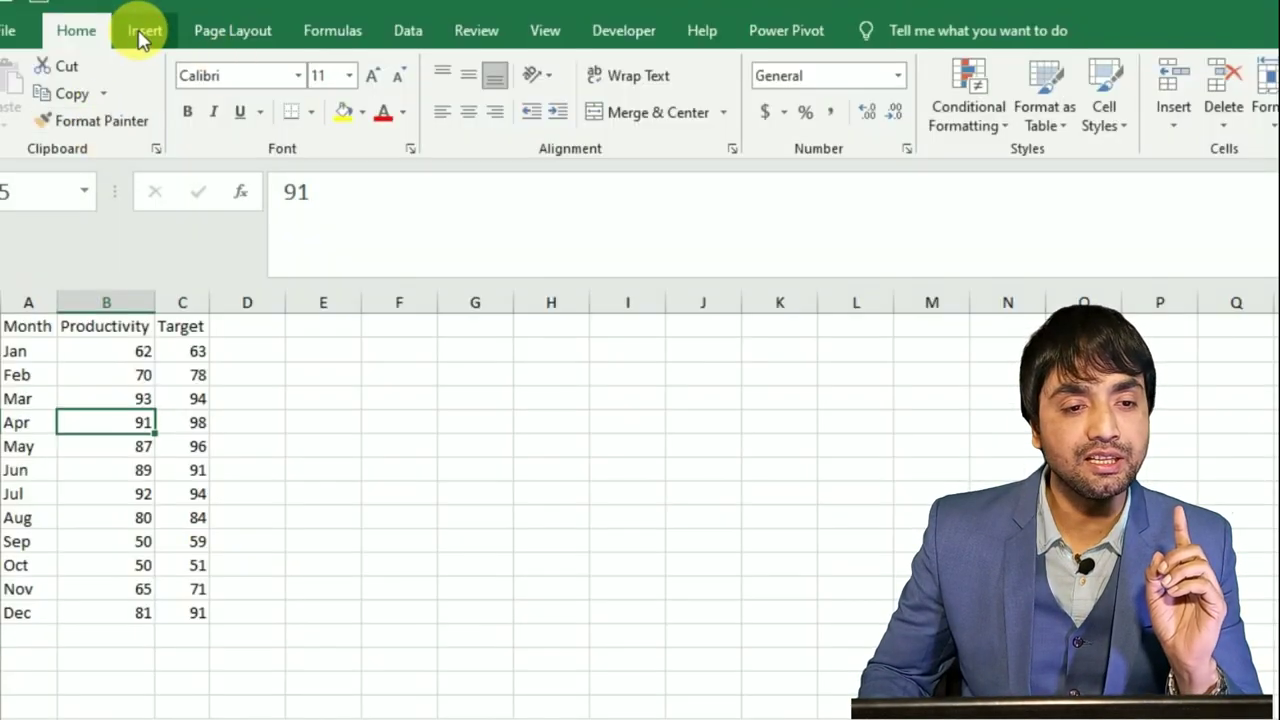
{"action": "left_click", "coordinate": [141, 38]}
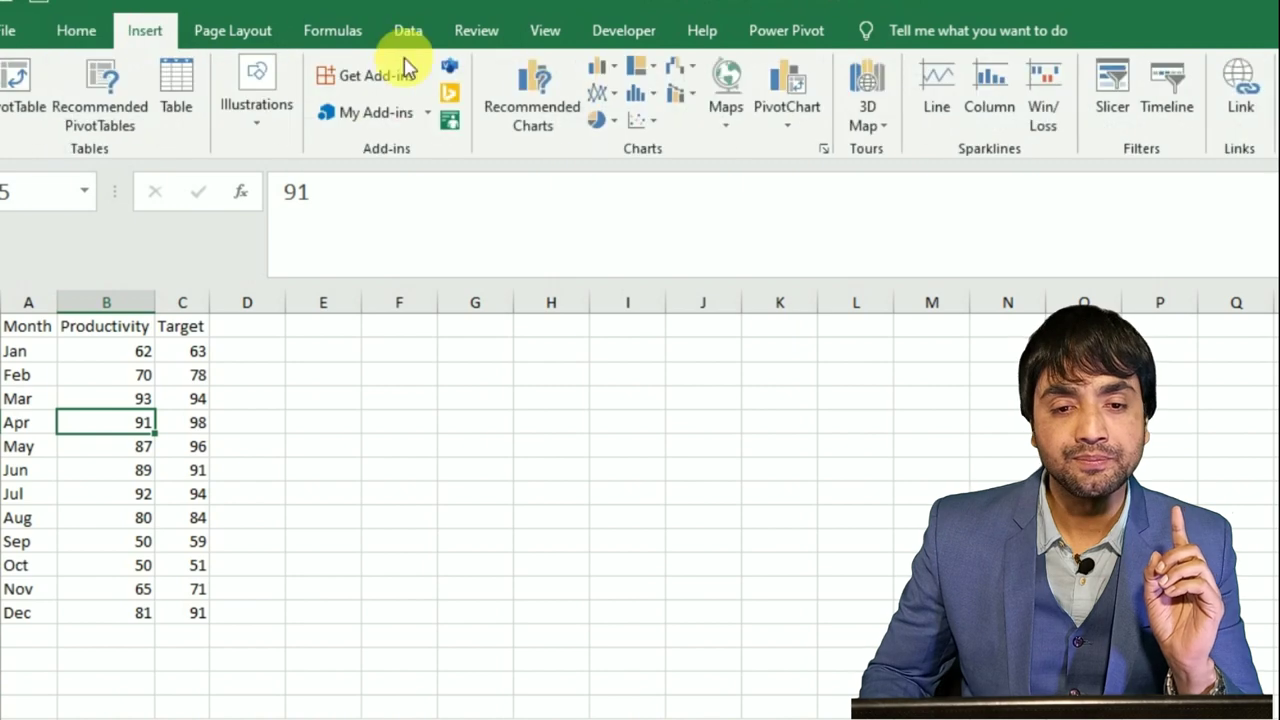
{"action": "left_click", "coordinate": [622, 72]}
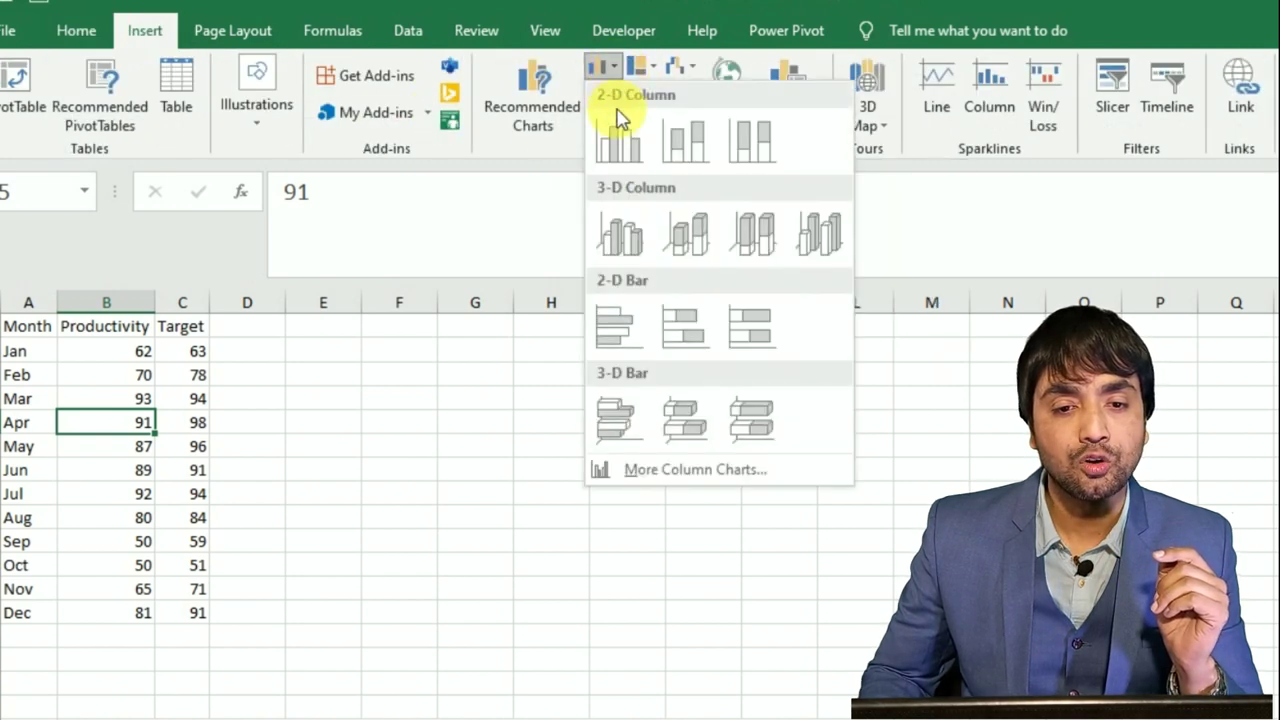
{"action": "left_click", "coordinate": [616, 136]}
{"action": "left_click_drag", "start_coordinate": [556, 403], "coordinate": [310, 343]}
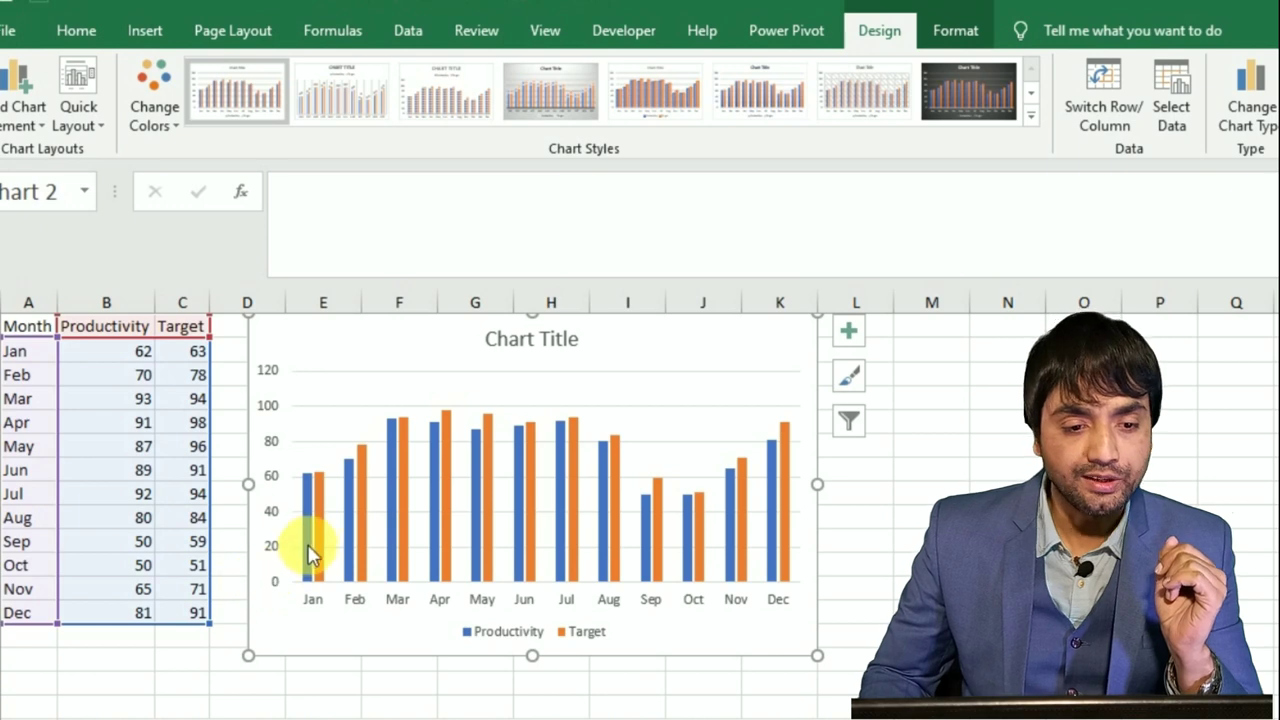
- Open the Change Chart Type dialog for the Target series and move the dialog aside
{"action": "mouse_move", "coordinate": [310, 555]}
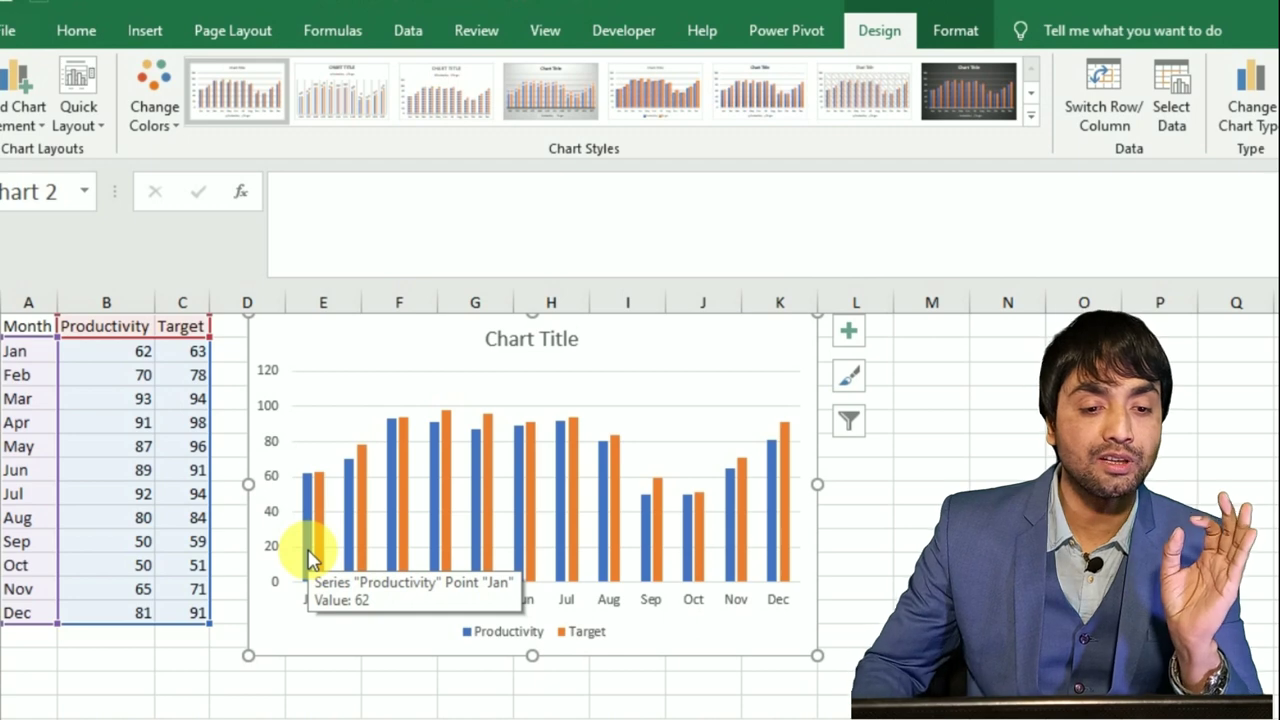
{"action": "left_click", "coordinate": [321, 541]}
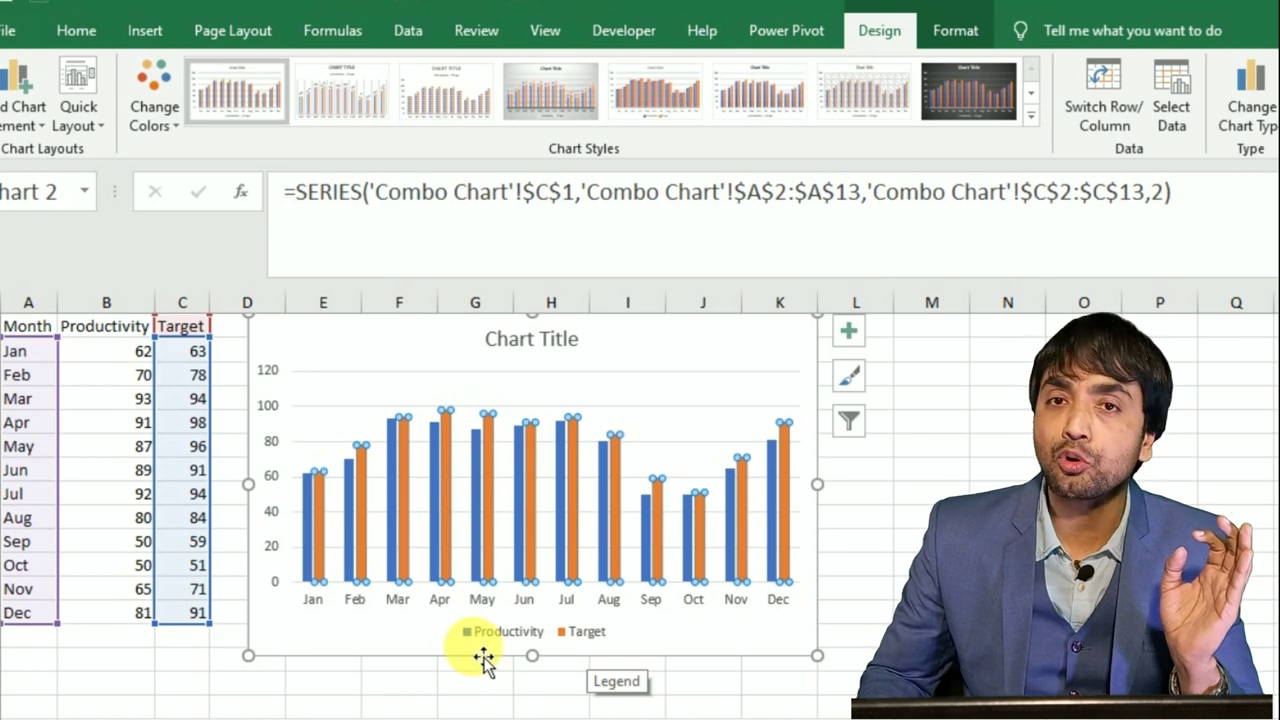
{"action": "mouse_move", "coordinate": [322, 537]}
{"action": "right_click", "coordinate": [322, 537]}
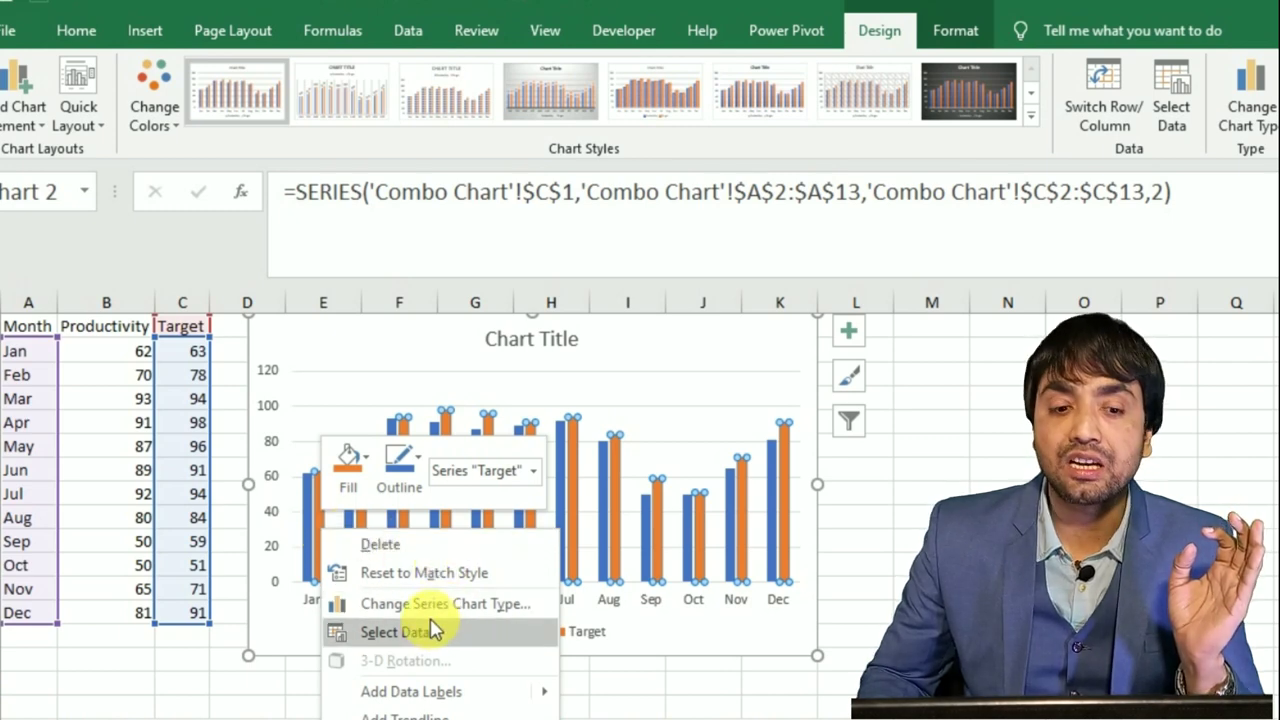
{"action": "key", "text": "Escape"}
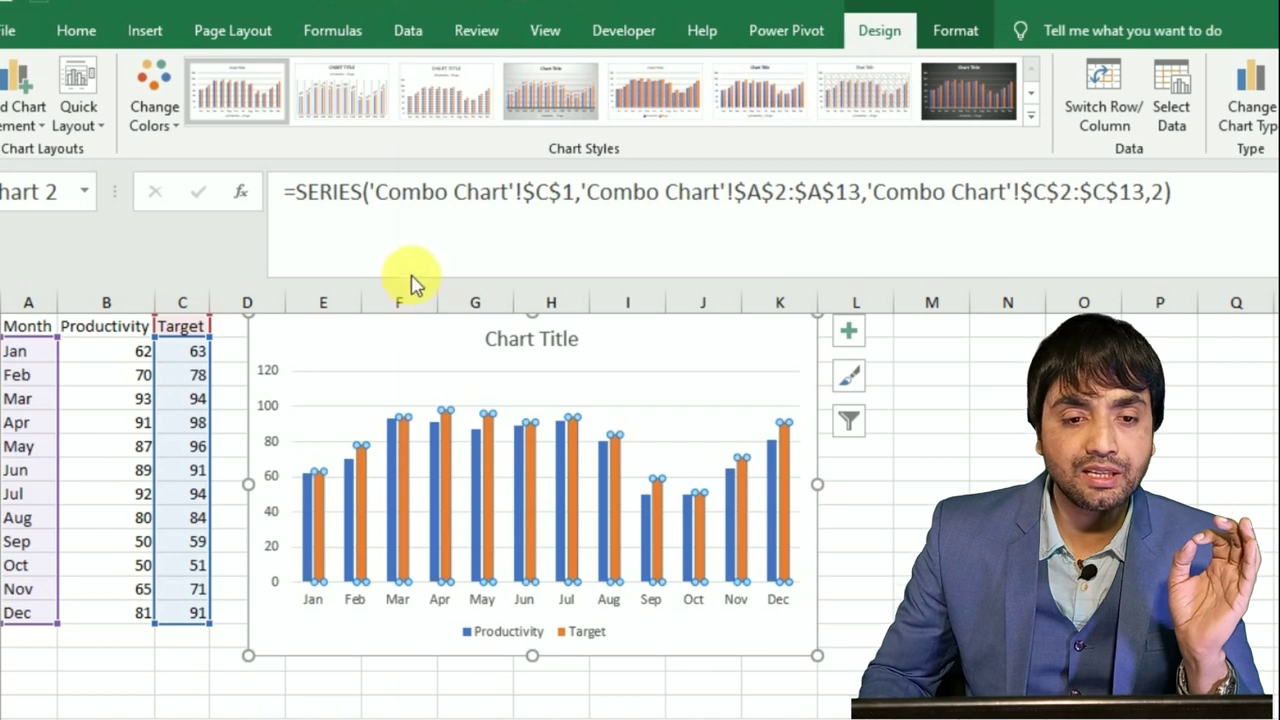
{"action": "left_click_drag", "start_coordinate": [552, 66], "coordinate": [409, 66]}
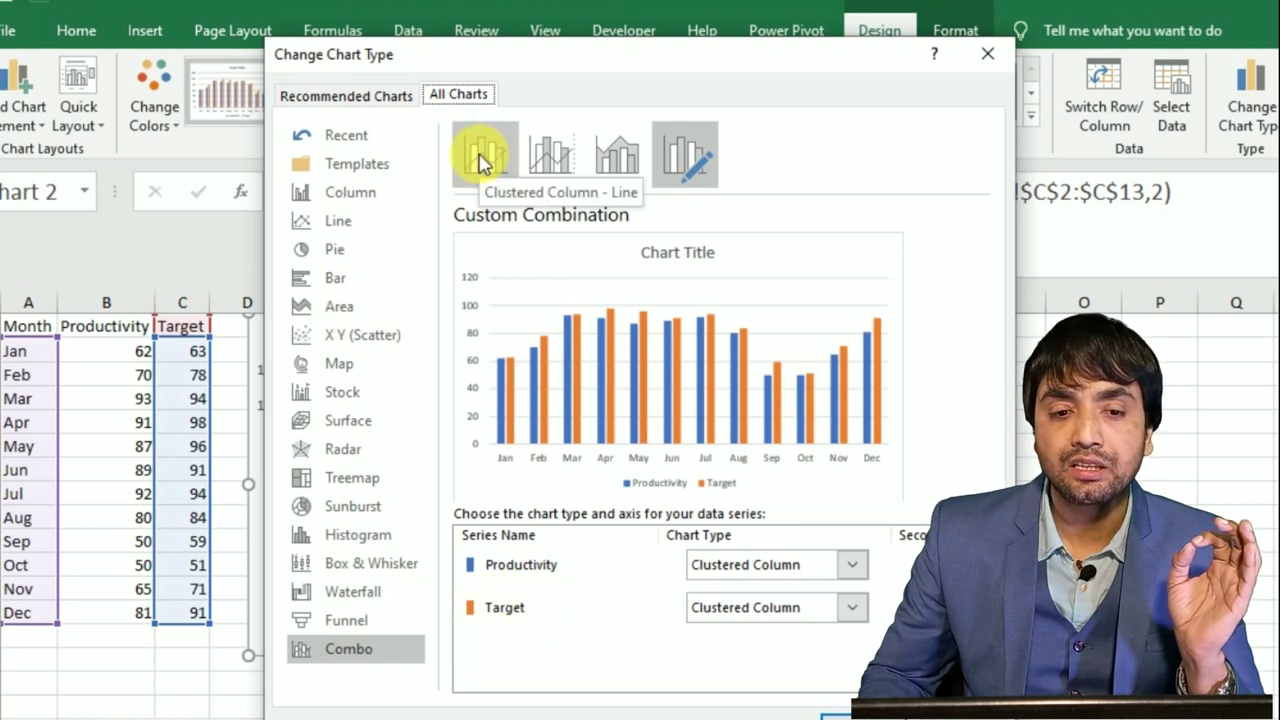
- Apply the Clustered Column - Line combo so Target is a line over Productivity columns
{"action": "left_click", "coordinate": [484, 163]}
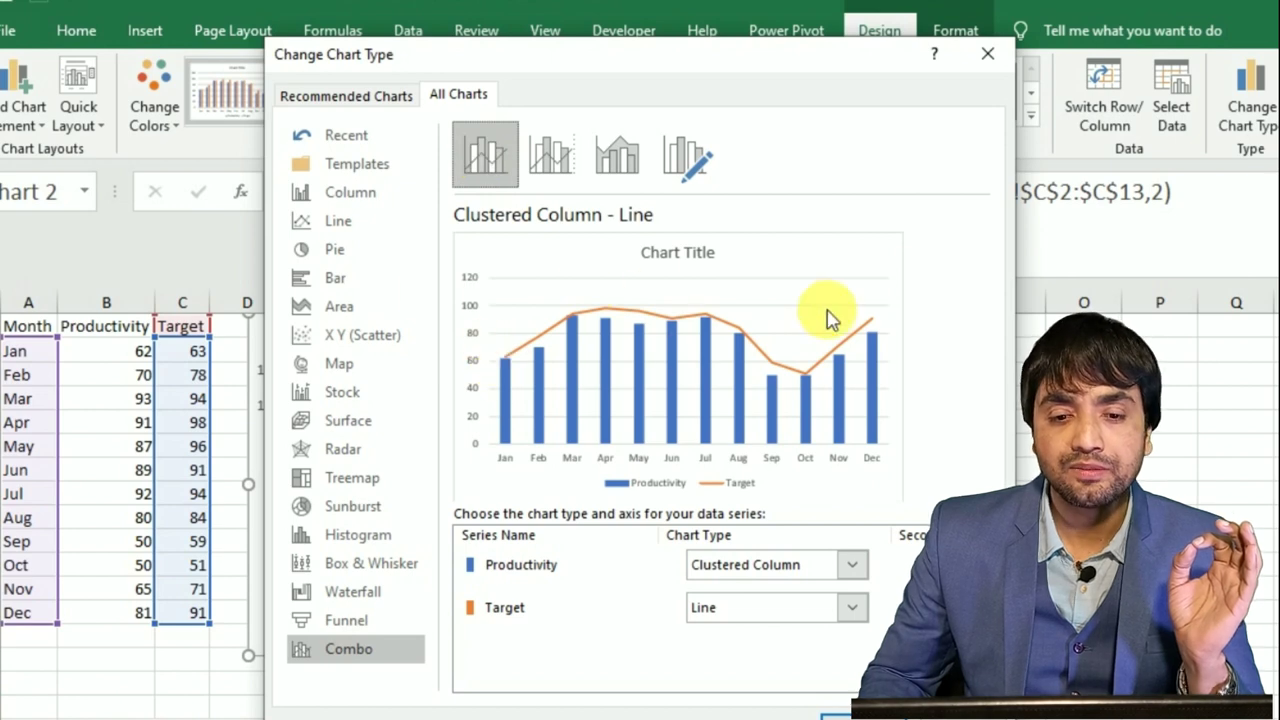
{"action": "left_click", "coordinate": [749, 600]}
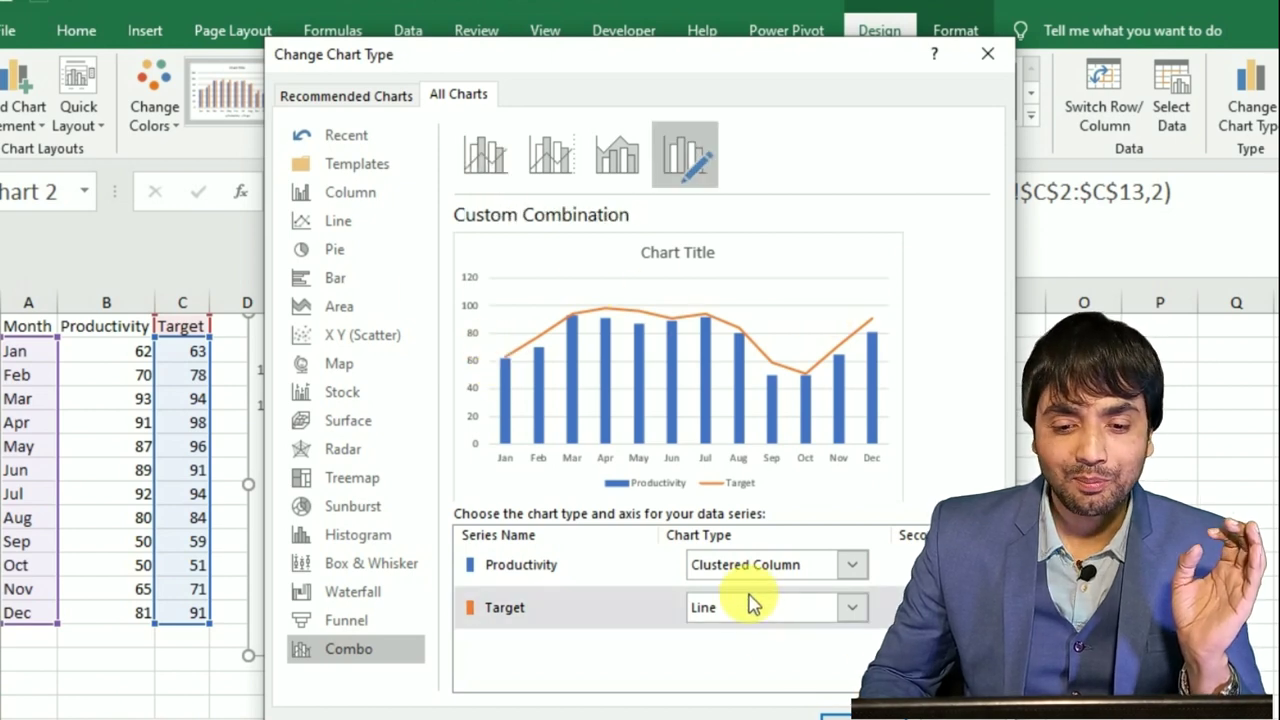
{"action": "key", "text": "Return"}
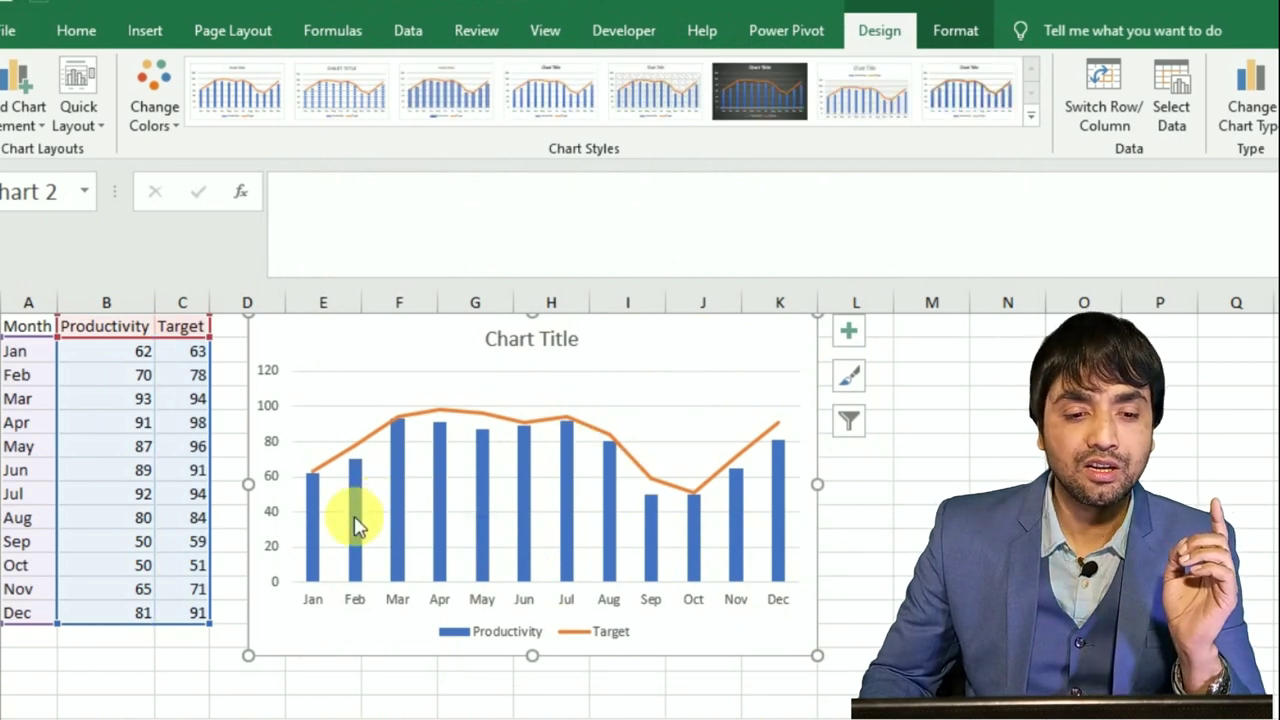
{"action": "left_click", "coordinate": [423, 436]}
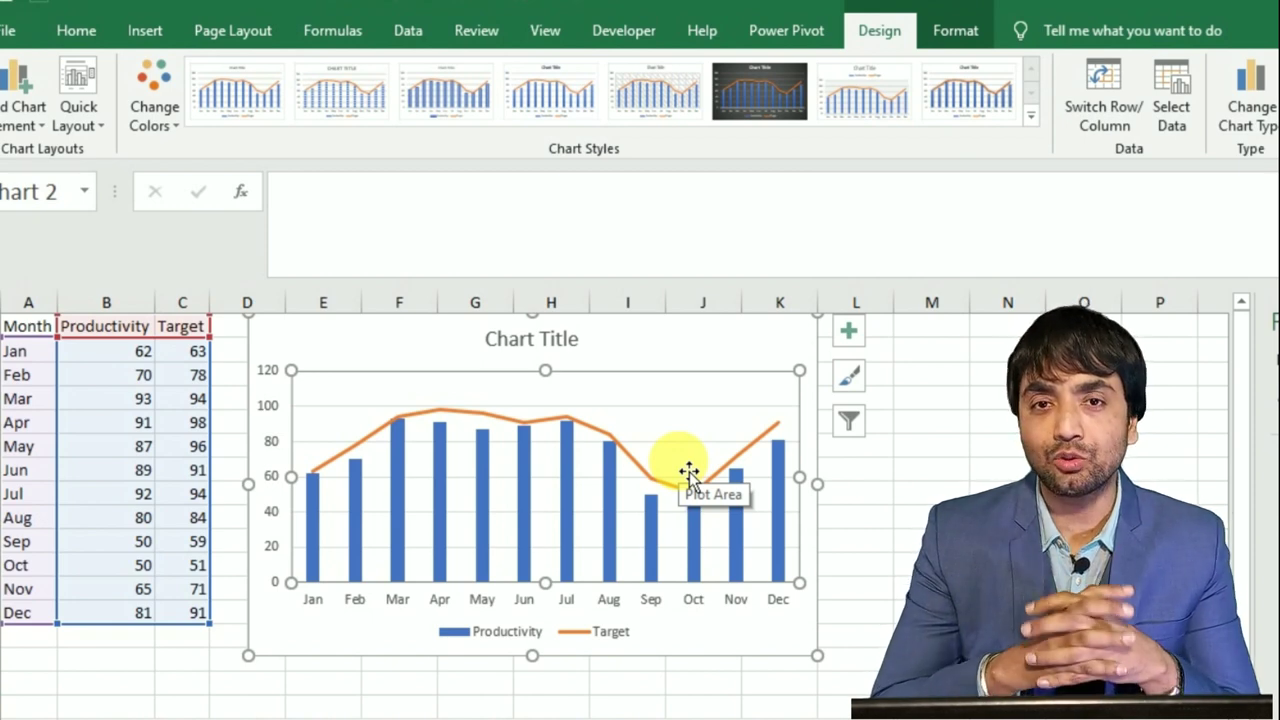
- Select the Productivity column series and then the Target line series to inspect them
{"action": "left_click", "coordinate": [397, 490]}
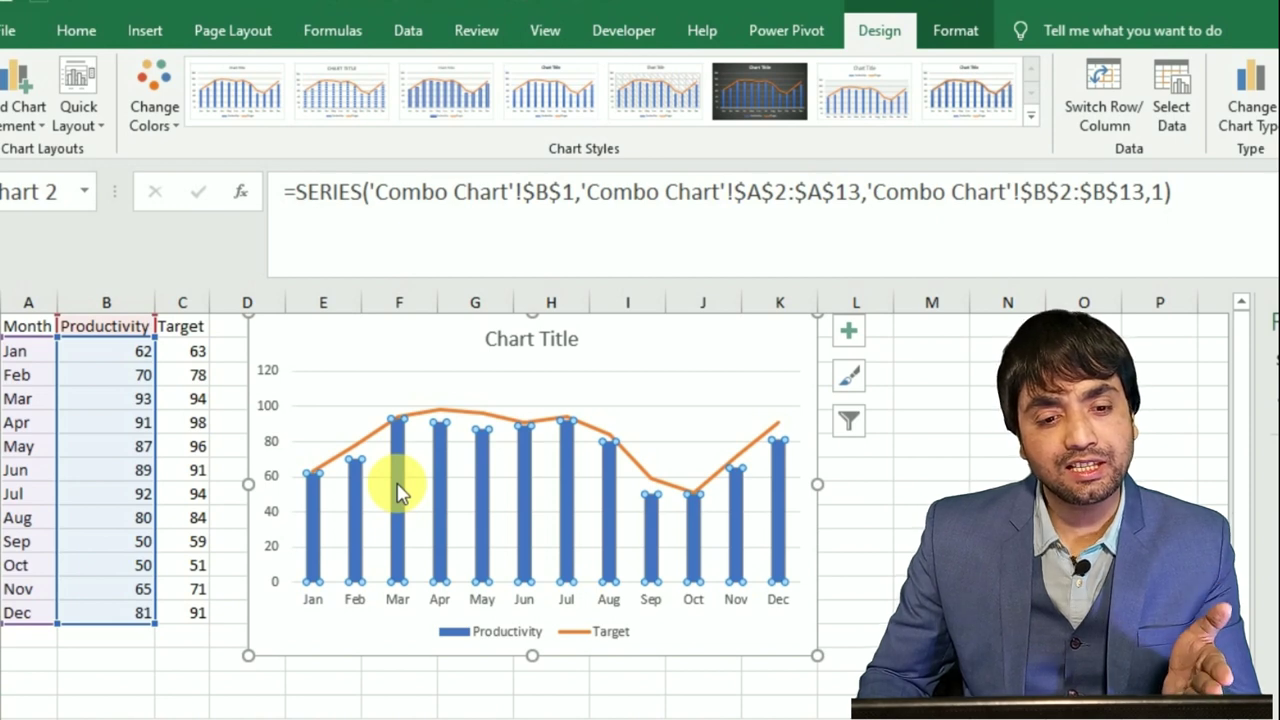
{"action": "left_click", "coordinate": [473, 421]}
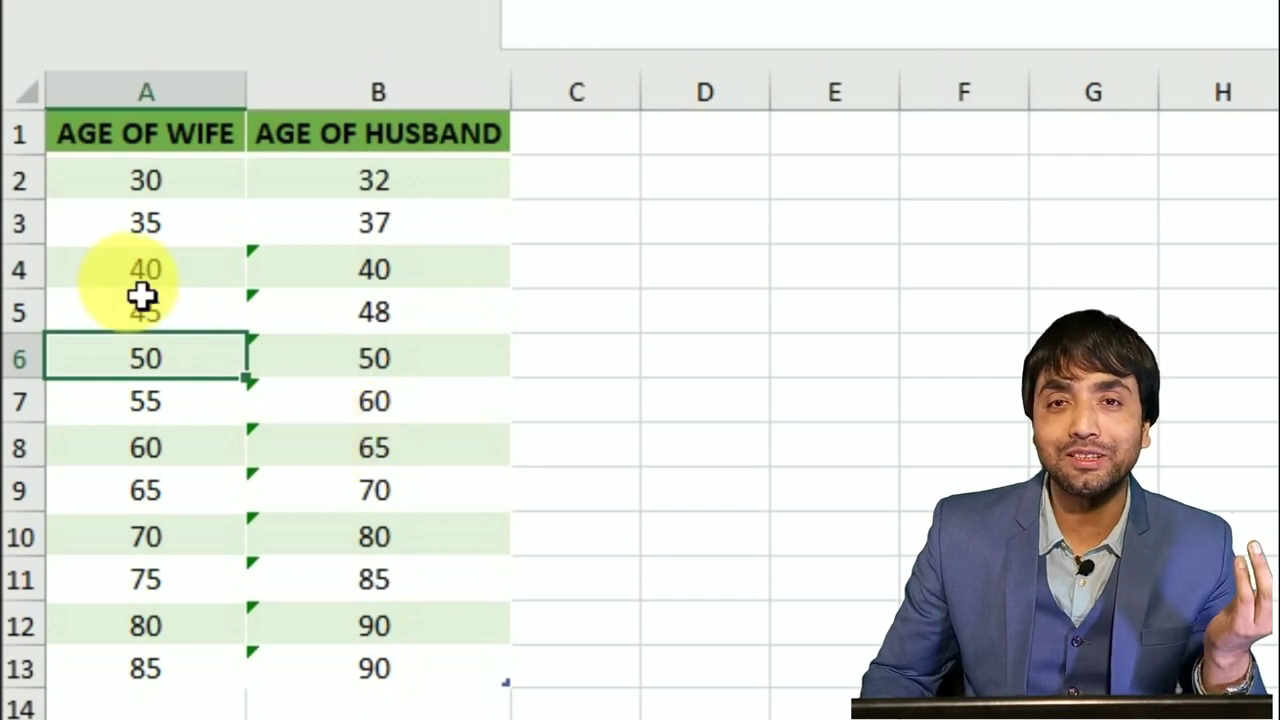
- Insert a Scatter with Straight Lines and Markers chart from the AGE OF WIFE and AGE OF HUSBAND data
{"action": "left_click", "coordinate": [217, 276]}
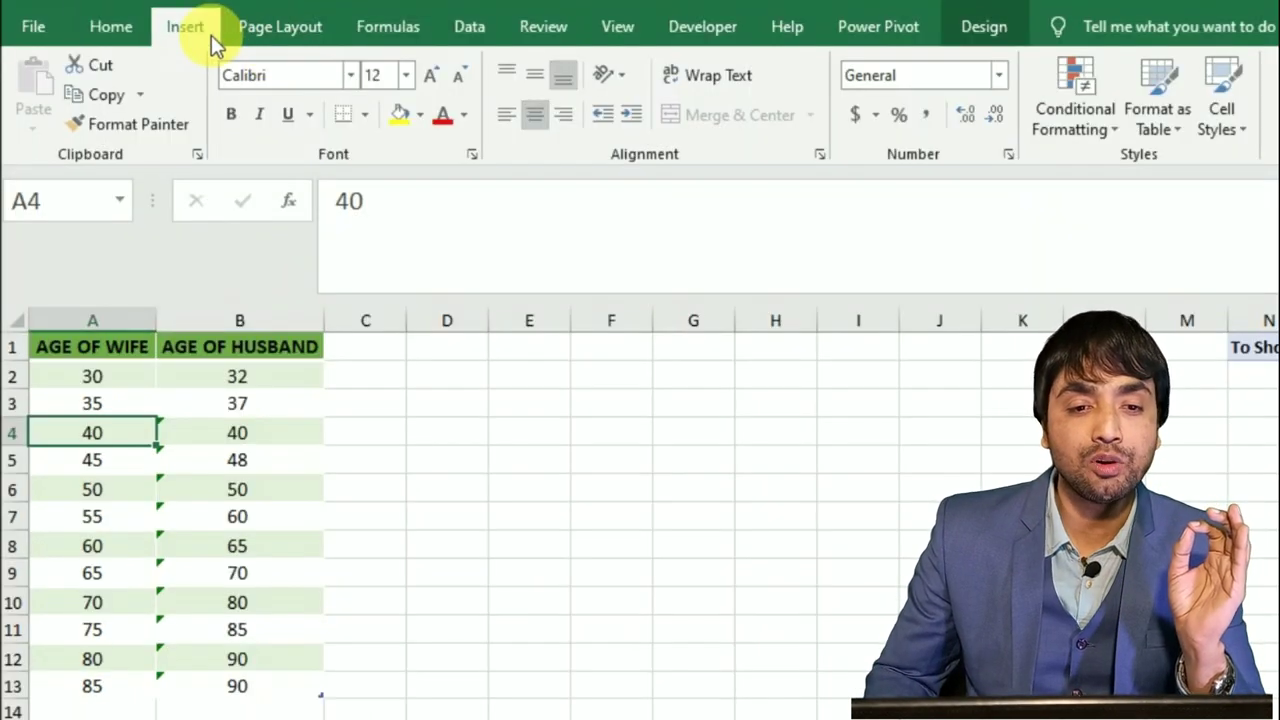
{"action": "left_click", "coordinate": [206, 32]}
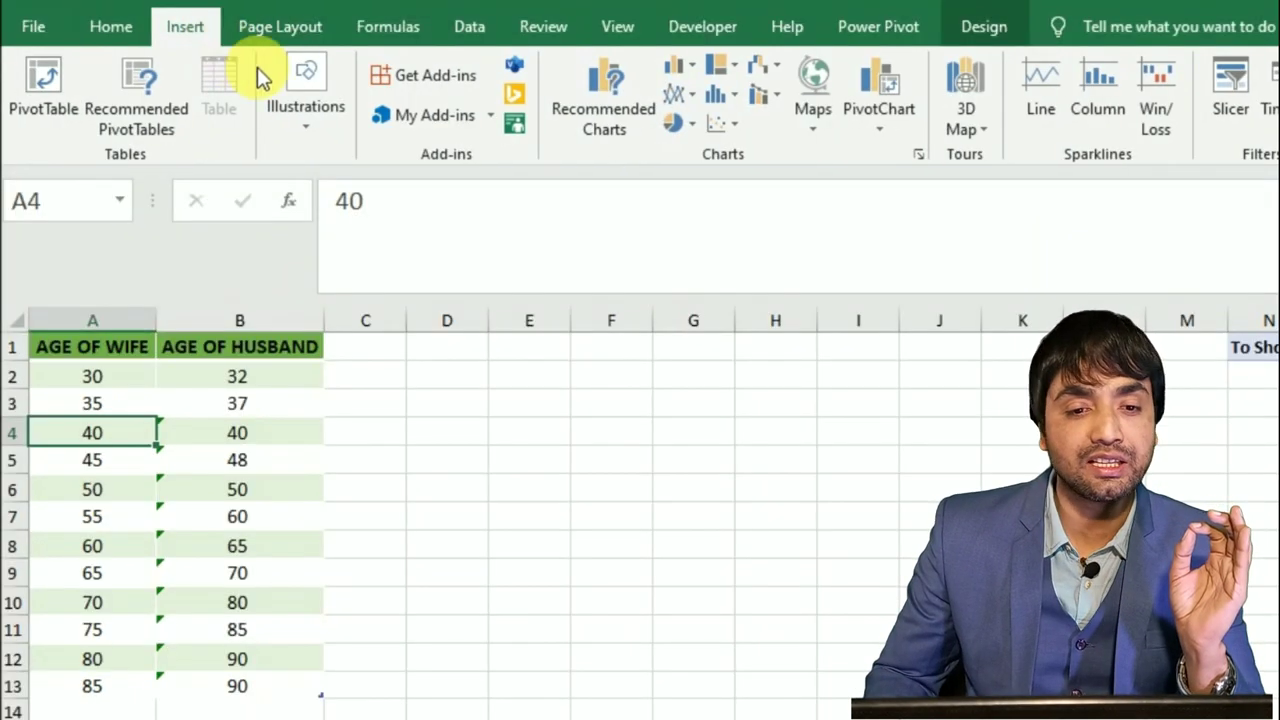
{"action": "left_click", "coordinate": [738, 126]}
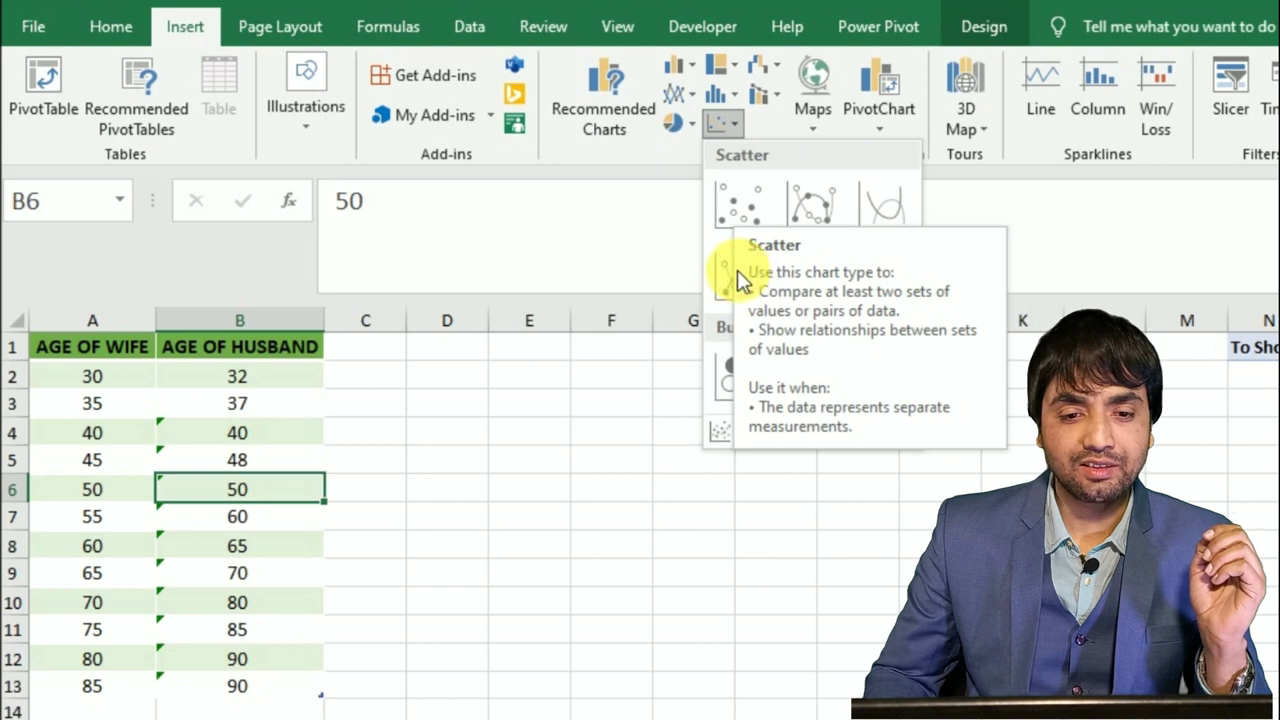
{"action": "left_click", "coordinate": [736, 270]}
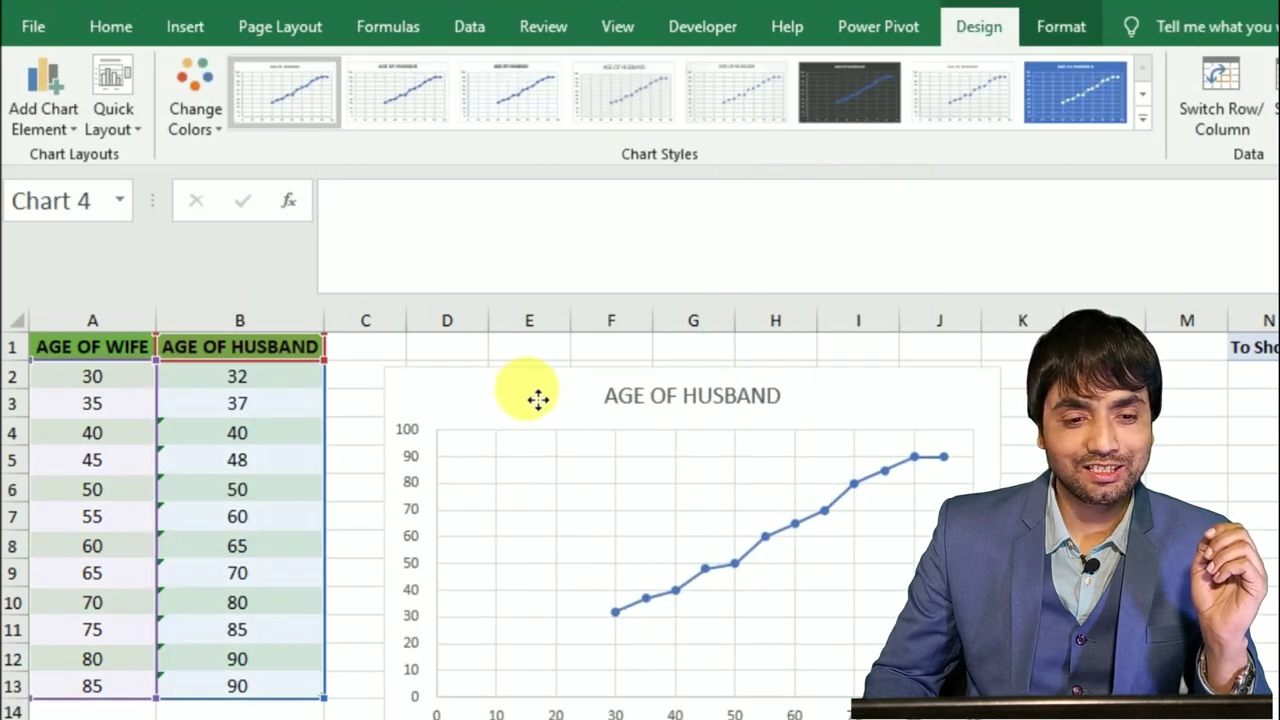
- Add data labels to every point of the AGE OF HUSBAND scatter series, then deselect the chart
{"action": "left_click", "coordinate": [725, 545]}
{"action": "right_click", "coordinate": [456, 472]}
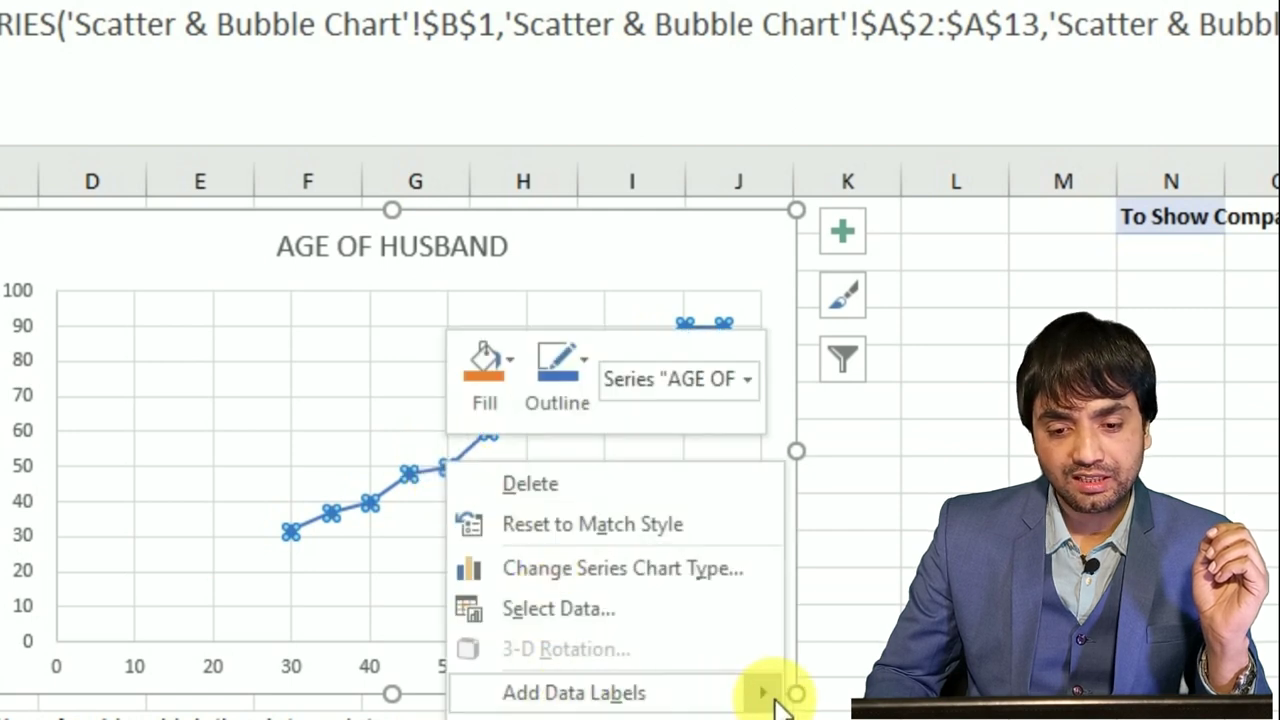
{"action": "left_click", "coordinate": [845, 695]}
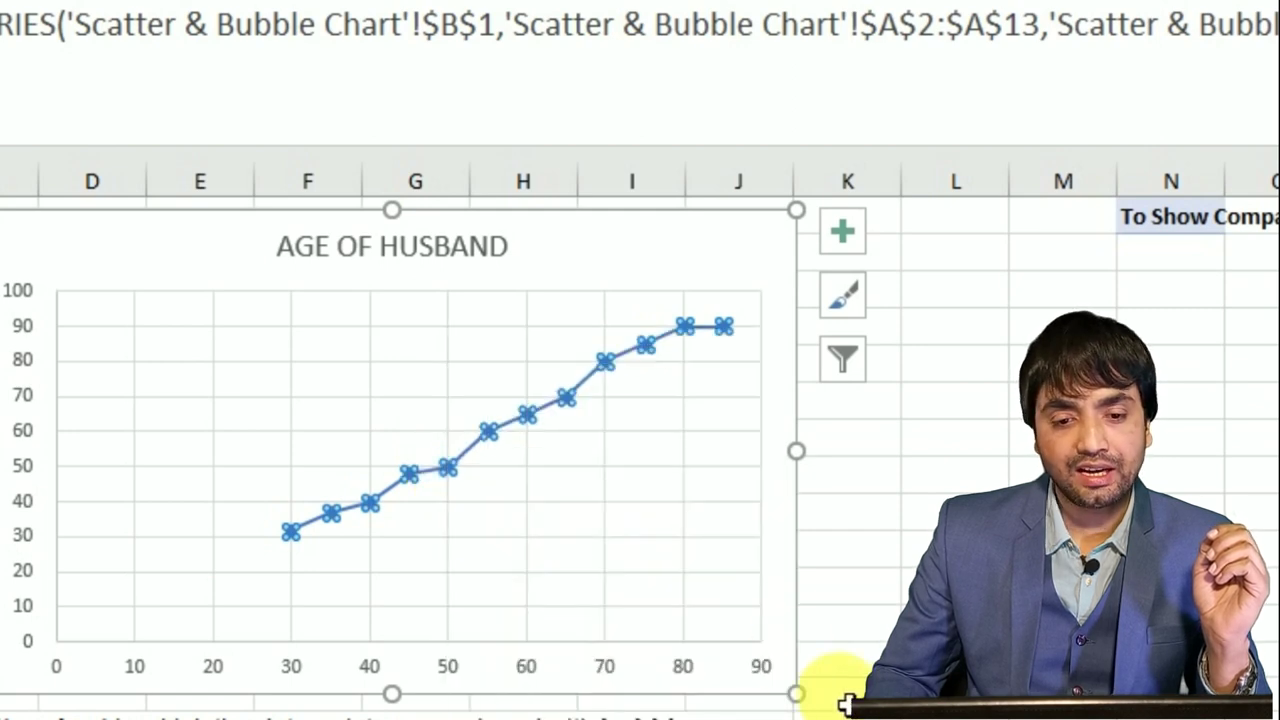
{"action": "left_click", "coordinate": [487, 510]}
{"action": "left_click", "coordinate": [865, 445]}
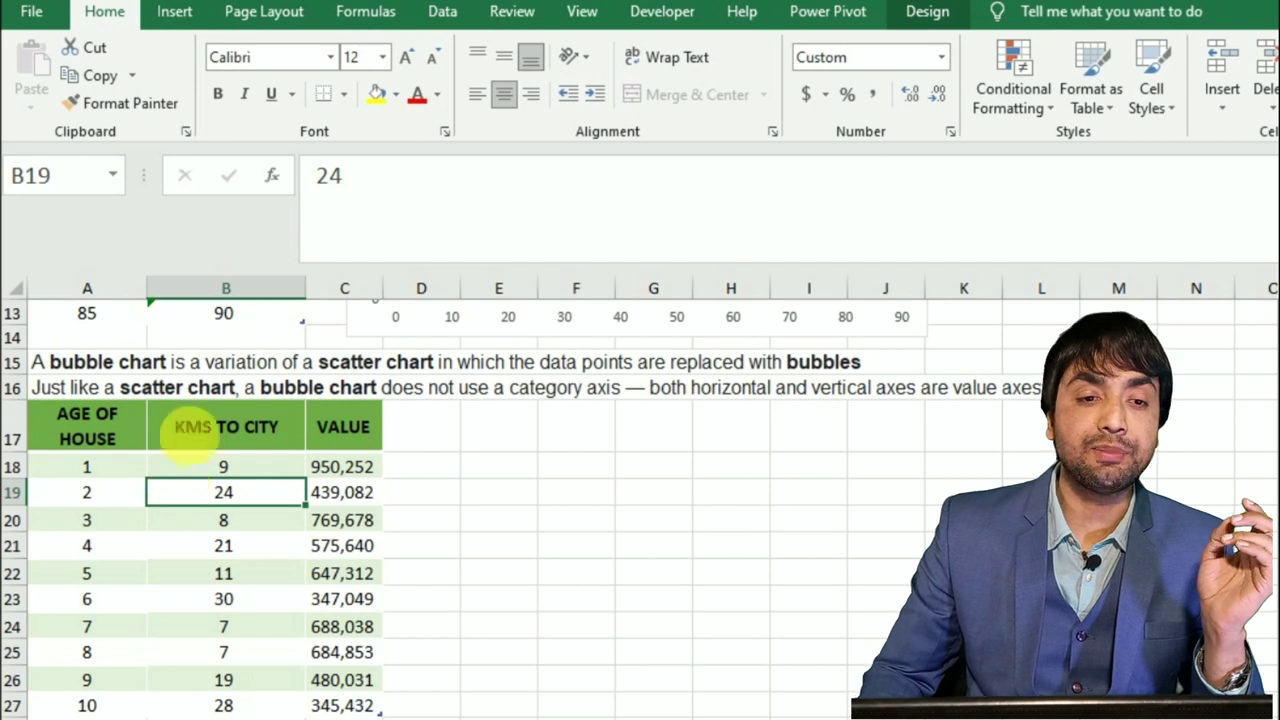
- Insert a bubble chart of the house data and move it beside the house table
{"action": "left_click", "coordinate": [172, 18]}
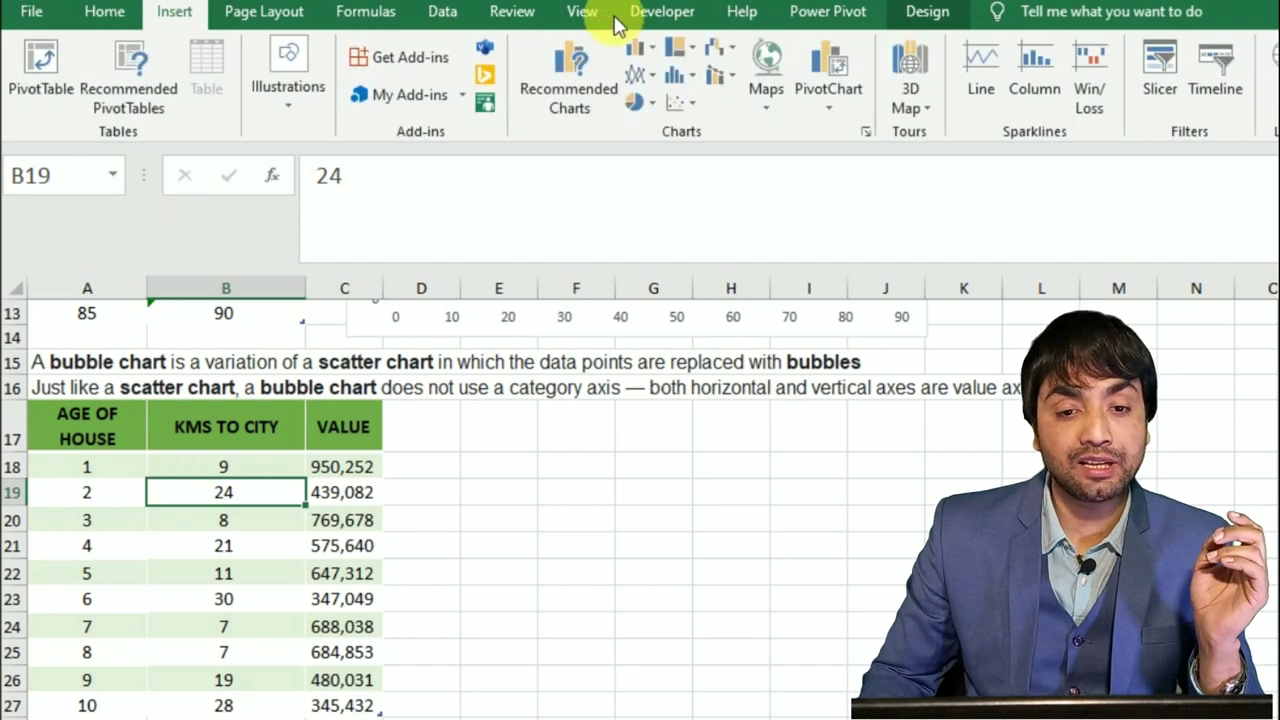
{"action": "left_click", "coordinate": [696, 110]}
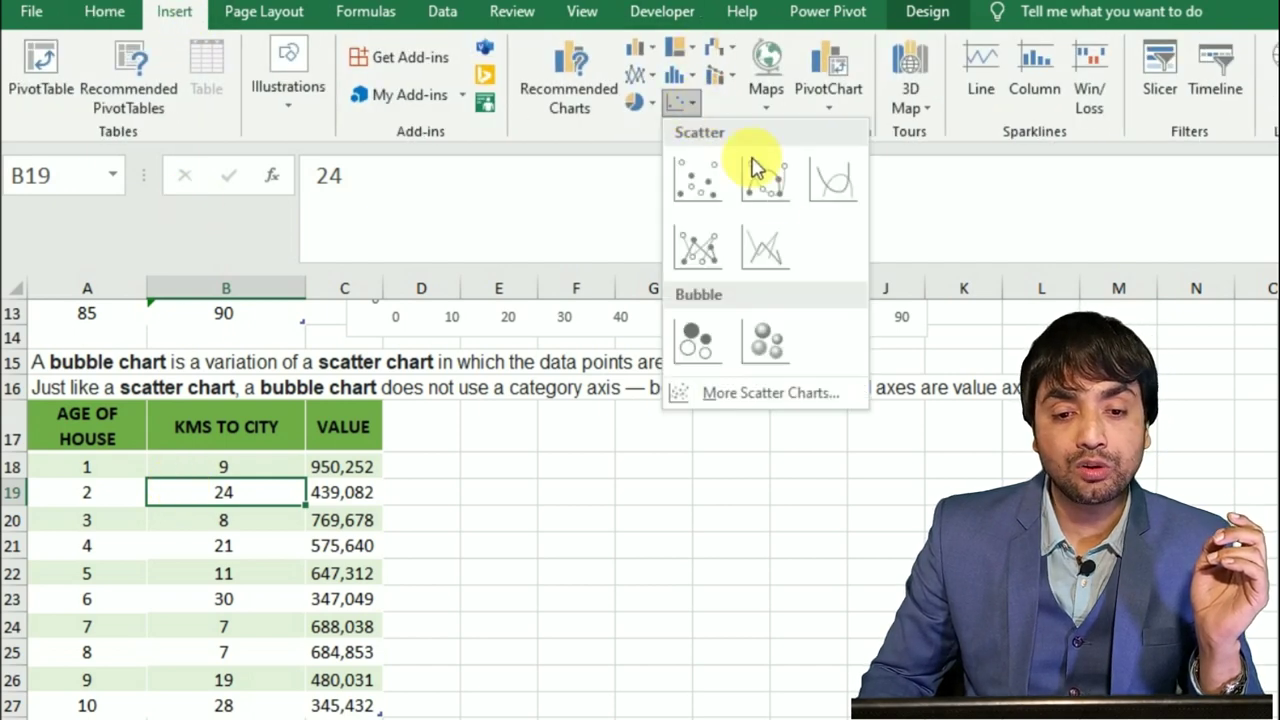
{"action": "left_click", "coordinate": [700, 347]}
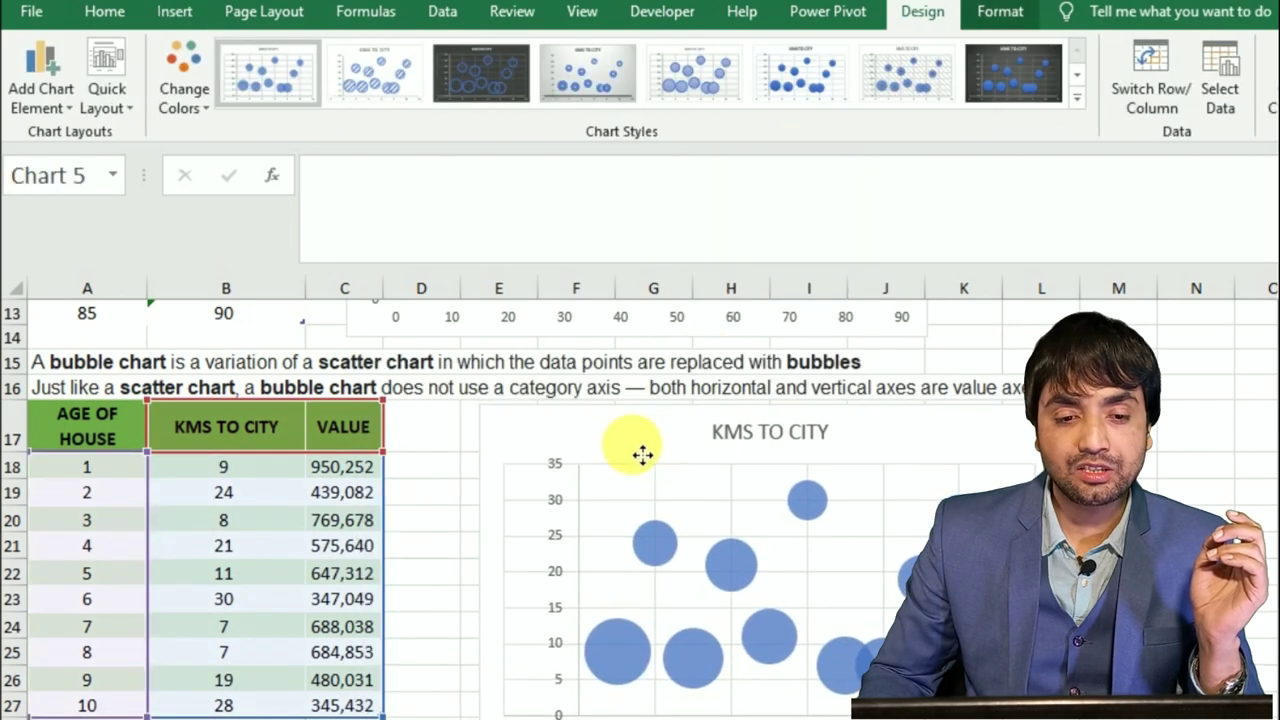
{"action": "left_click_drag", "start_coordinate": [554, 413], "coordinate": [612, 460]}
{"action": "left_click", "coordinate": [487, 585]}
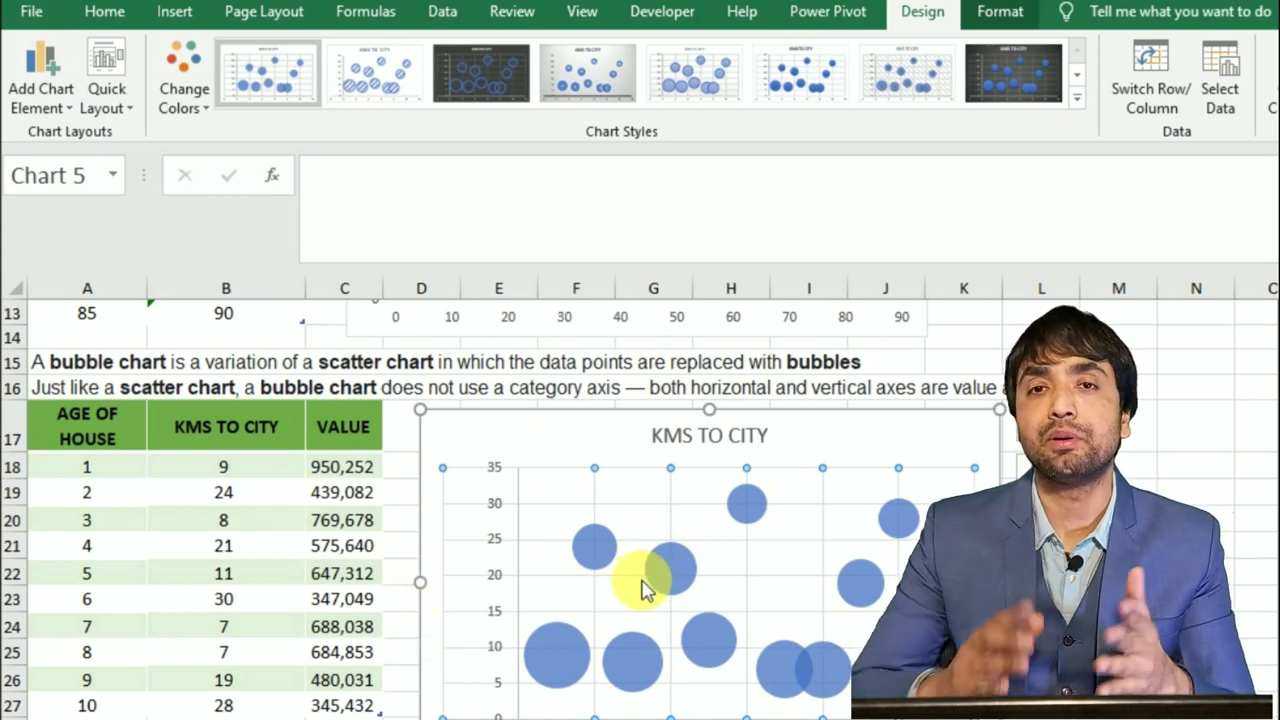
{"action": "mouse_move", "coordinate": [643, 590]}
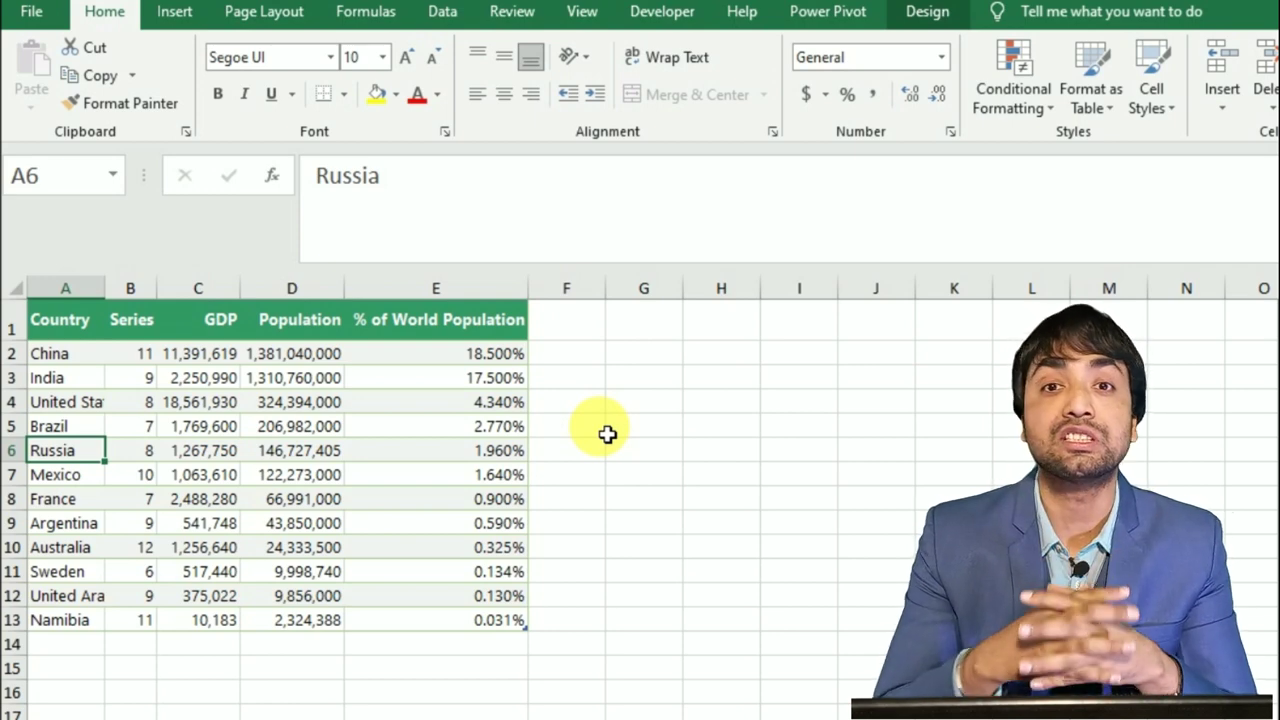
- Insert a Filled Map chart of the country data, move it to column F and enlarge it
{"action": "left_click", "coordinate": [500, 402]}
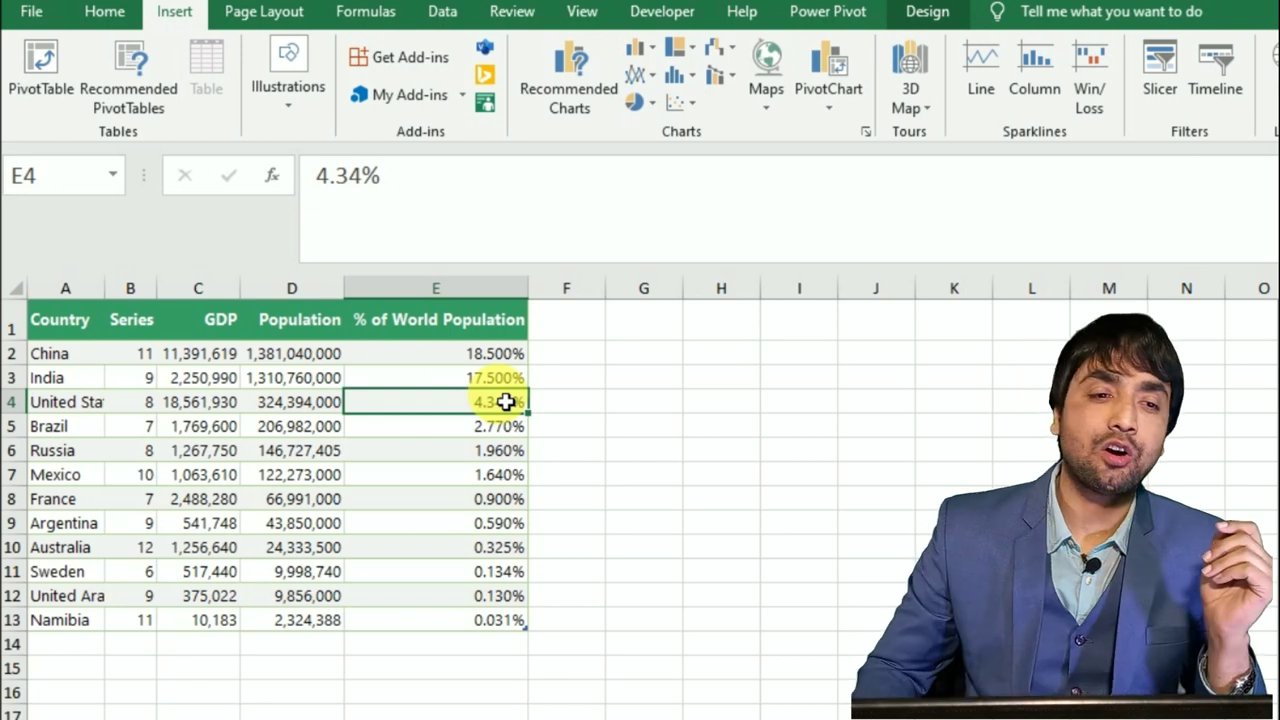
{"action": "left_click", "coordinate": [768, 112]}
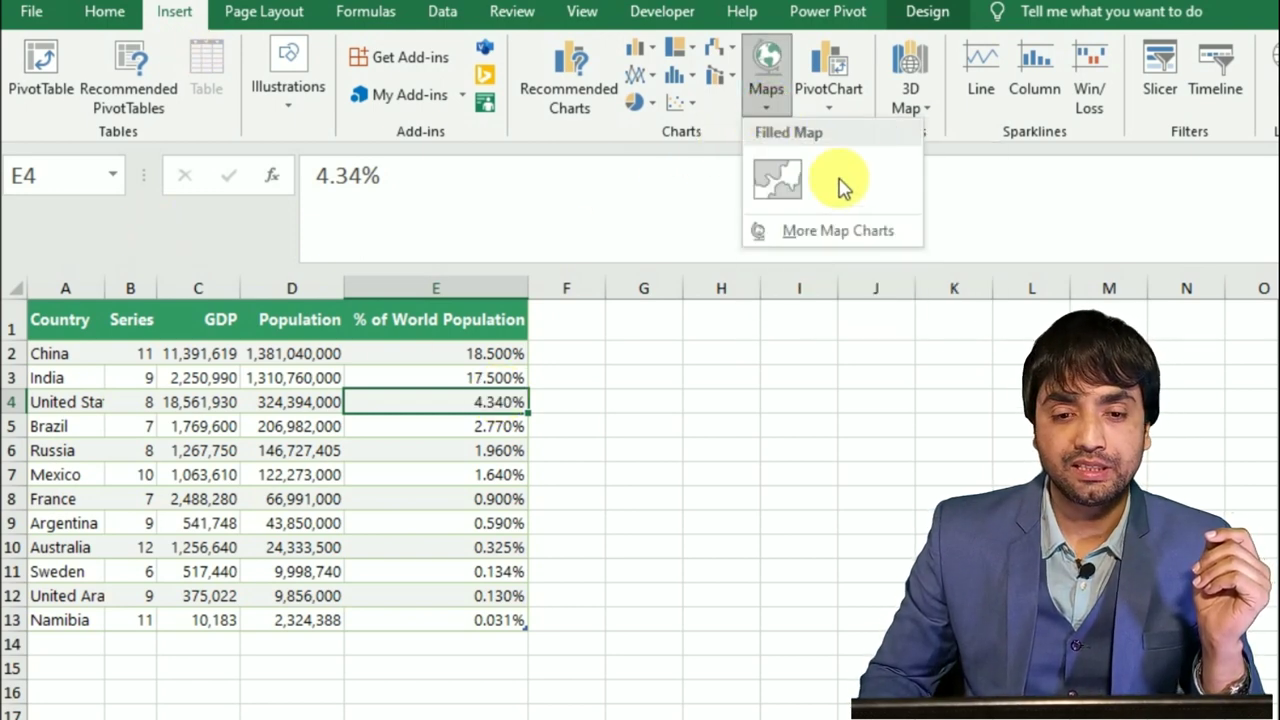
{"action": "left_click", "coordinate": [783, 181]}
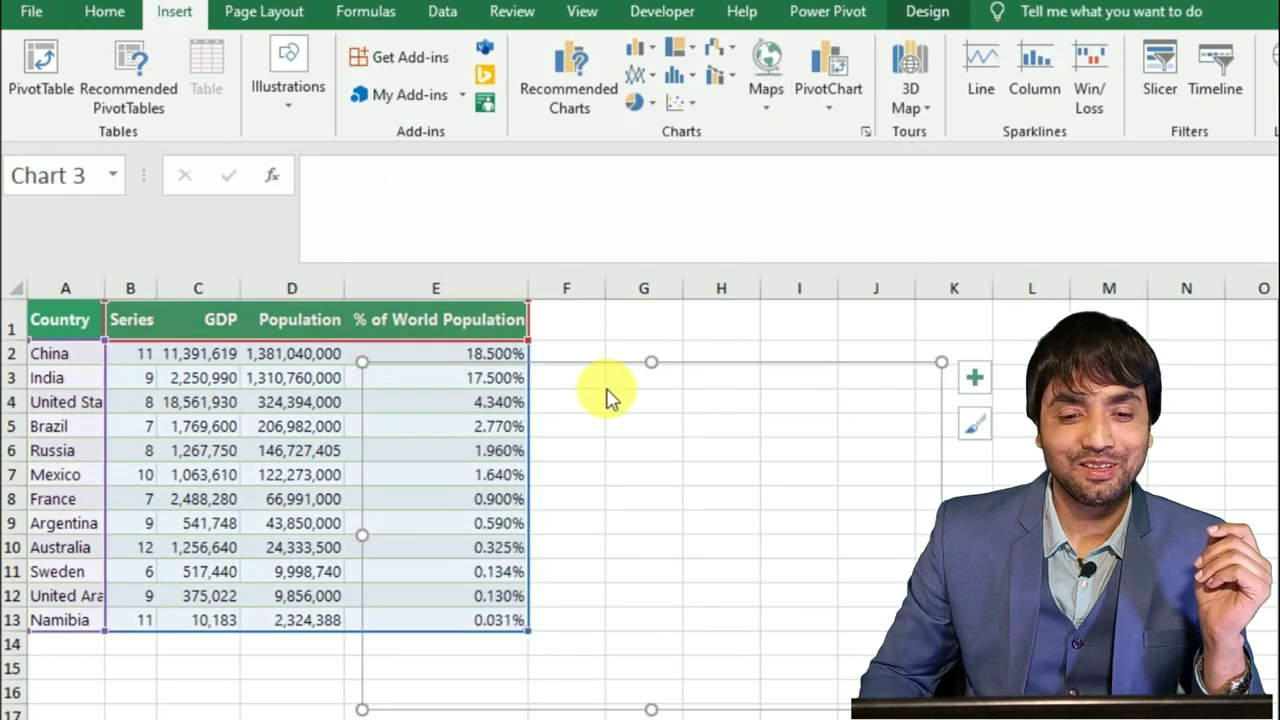
{"action": "mouse_move", "coordinate": [466, 391]}
{"action": "left_mouse_down"}
{"action": "mouse_move", "coordinate": [672, 400]}
{"action": "mouse_move", "coordinate": [677, 380]}
{"action": "mouse_move", "coordinate": [657, 348]}
{"action": "left_mouse_up"}
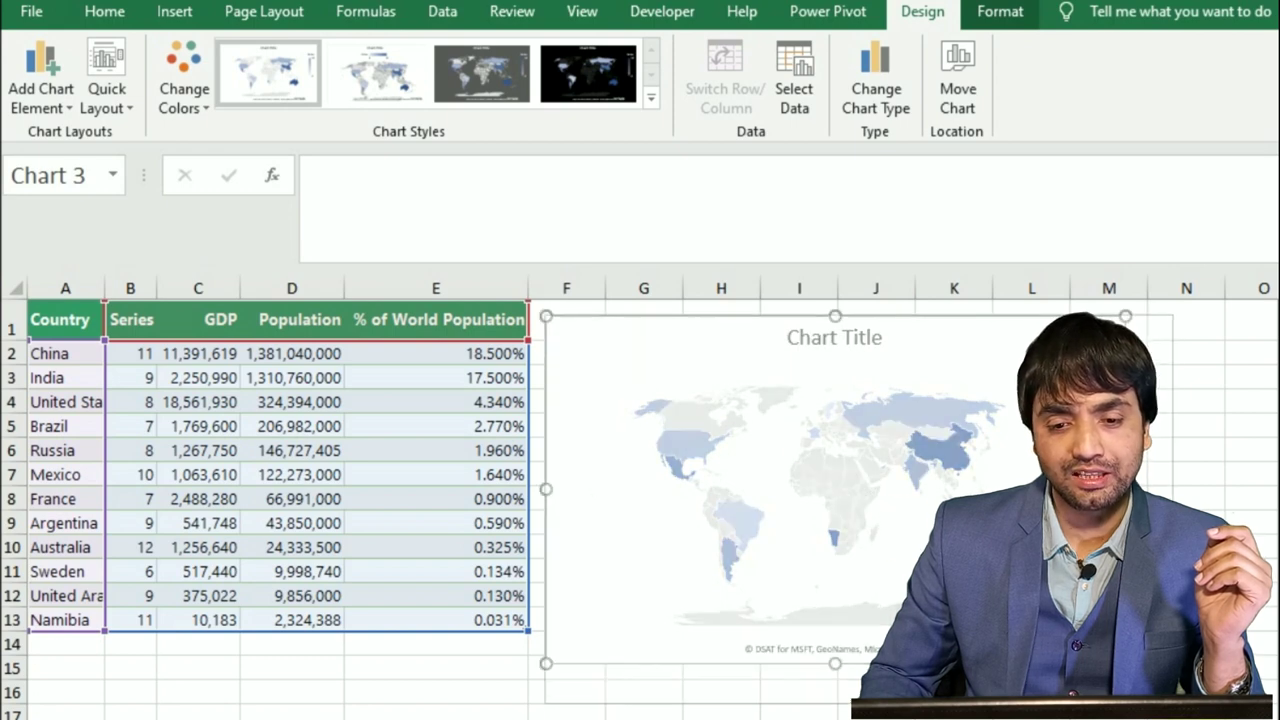
{"action": "left_click_drag", "start_coordinate": [1125, 663], "coordinate": [1206, 719]}
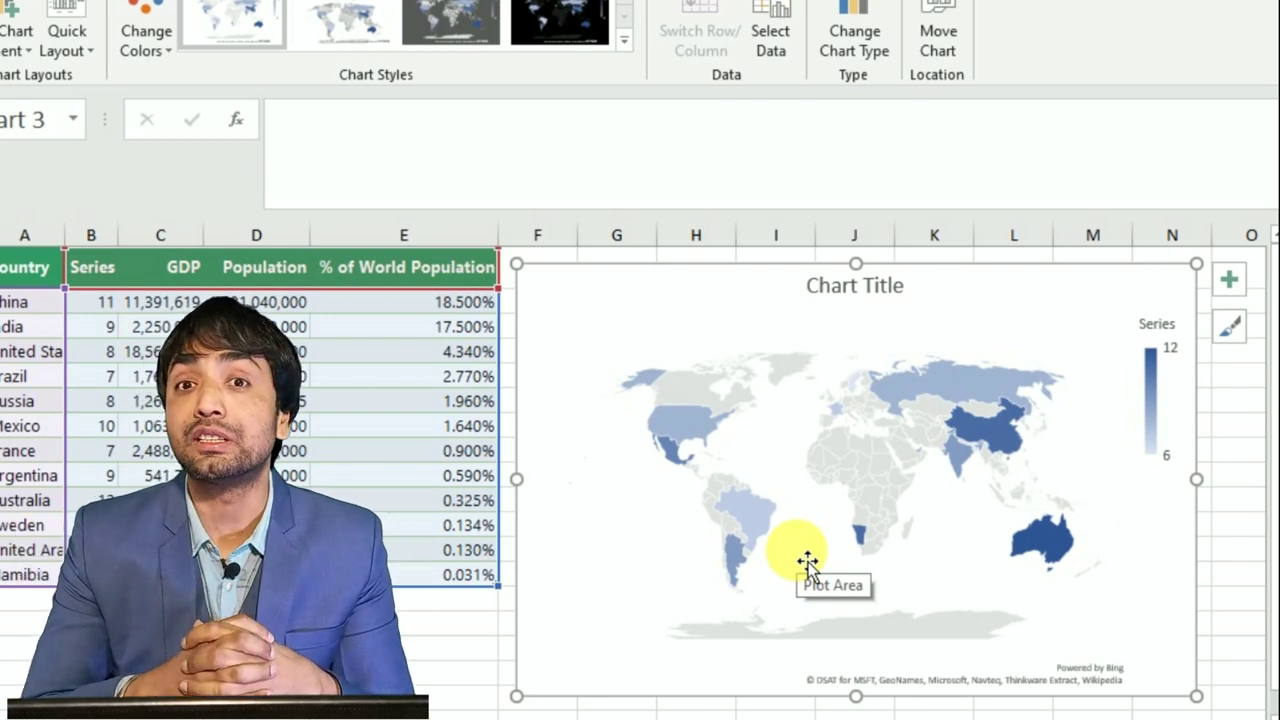
{"action": "left_click", "coordinate": [372, 401]}
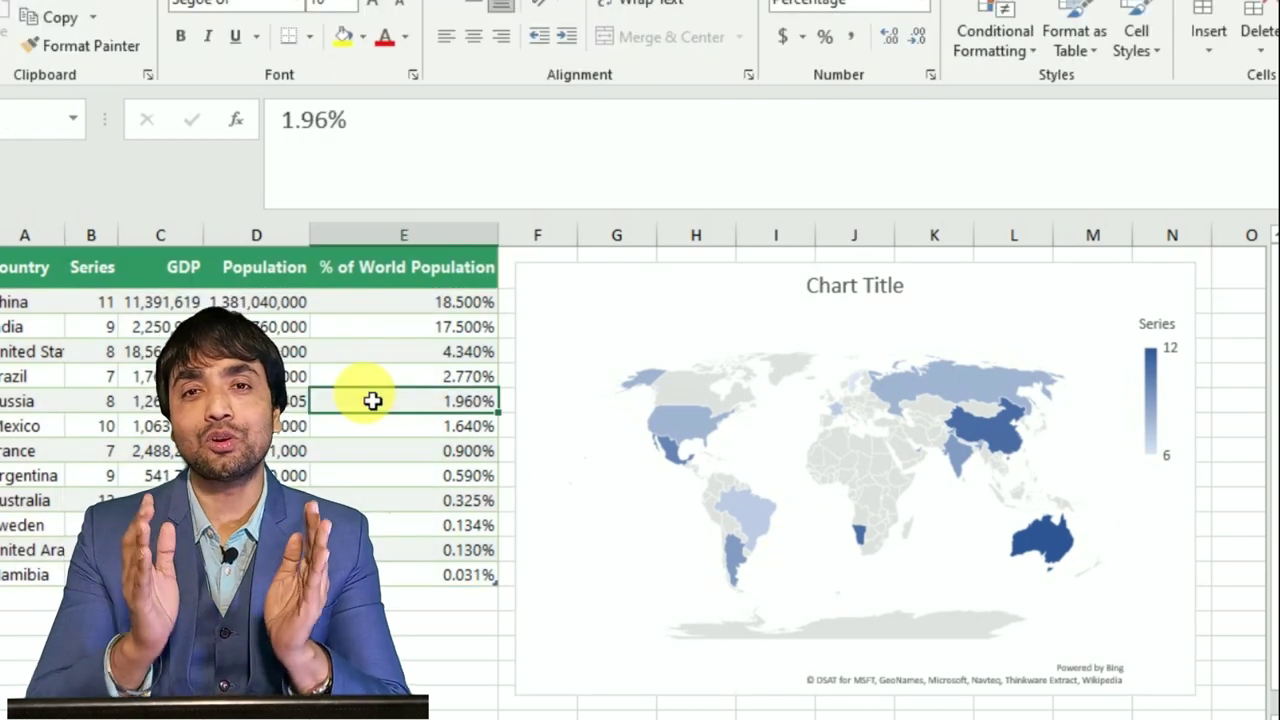